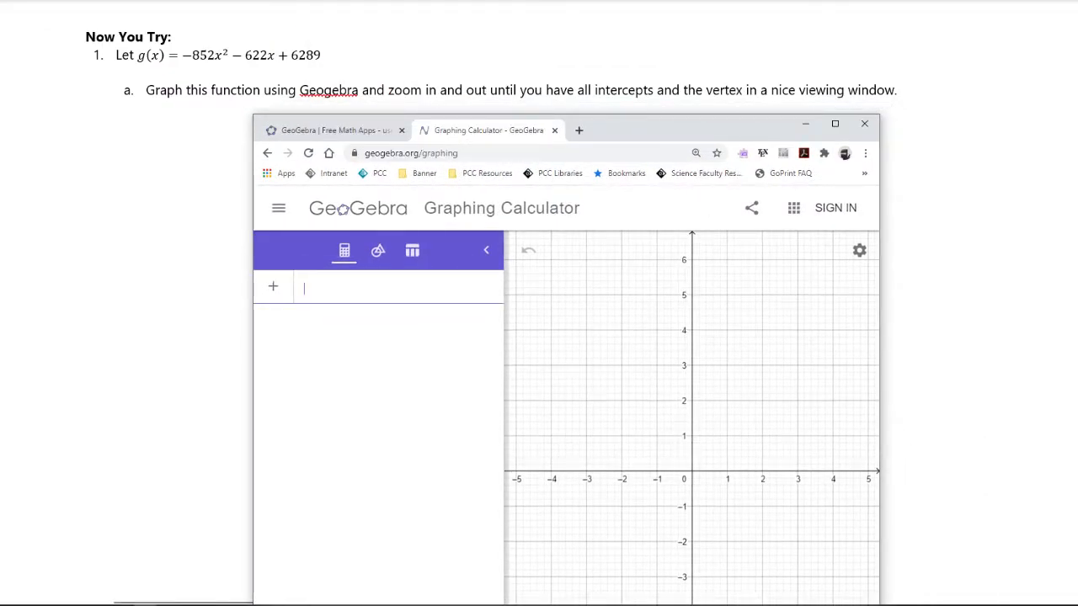
# Begin a new expression in GeoGebra with the function name g(x), using the on-screen keyboard
pyautogui.moveTo(672, 128); pyautogui.dragTo(764, 24)
pyautogui.click(270, 573)
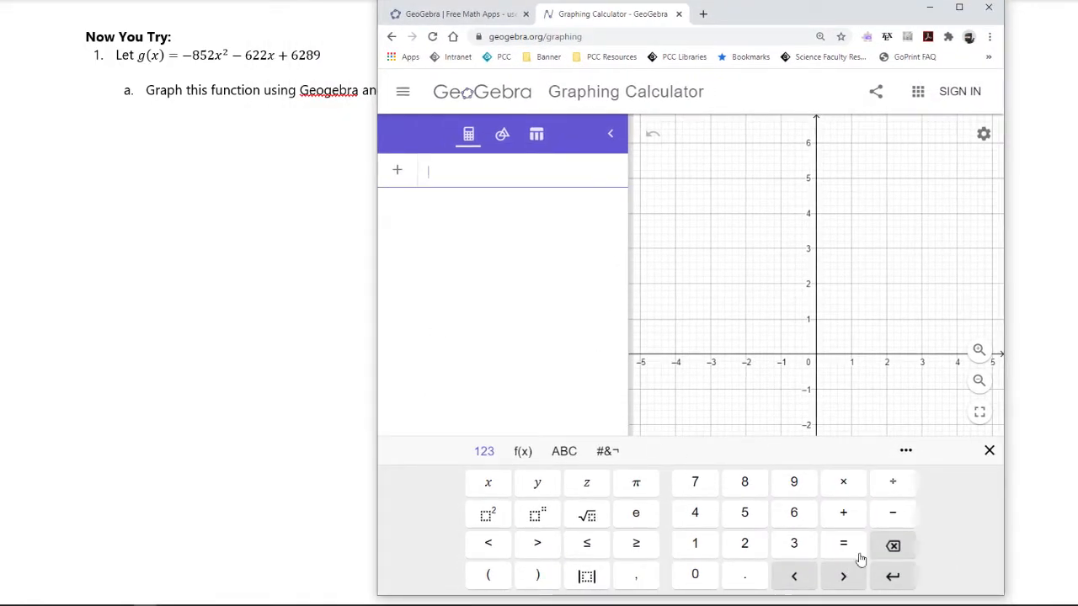
pyautogui.click(563, 455)
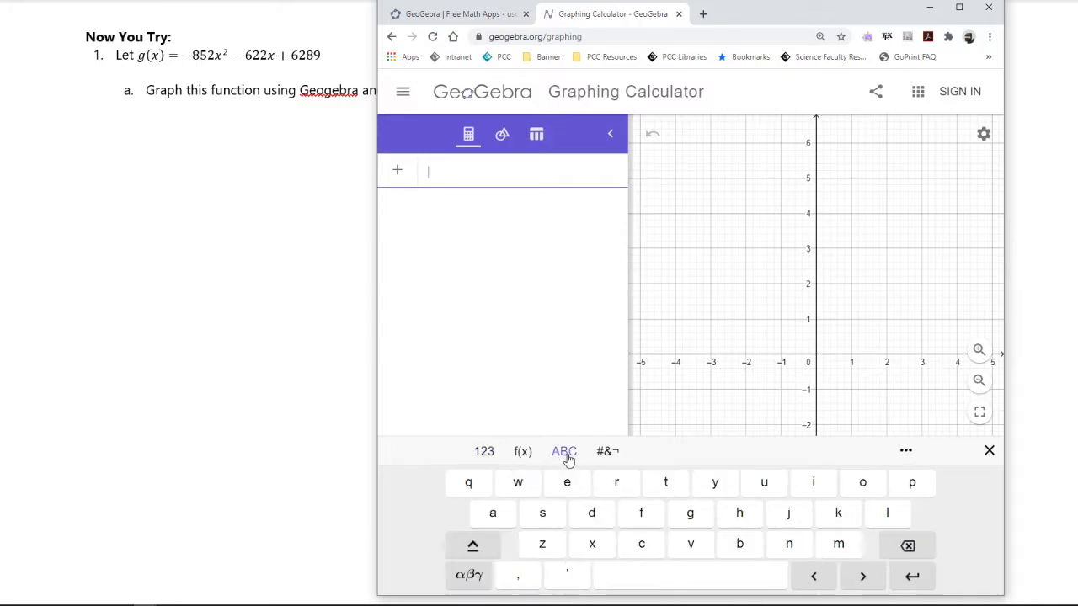
pyautogui.click(696, 520)
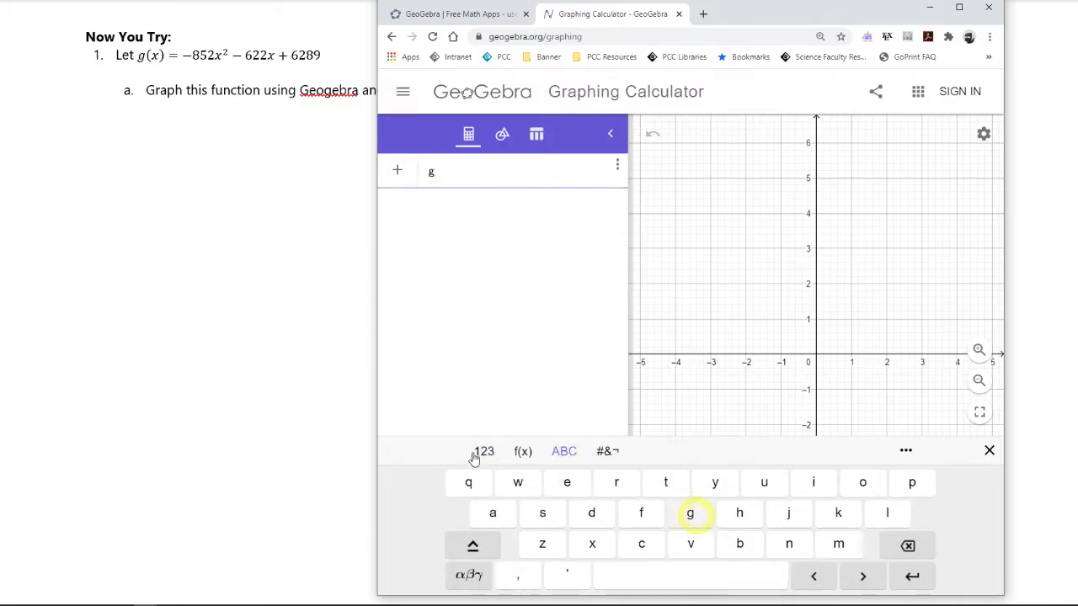
pyautogui.click(523, 454)
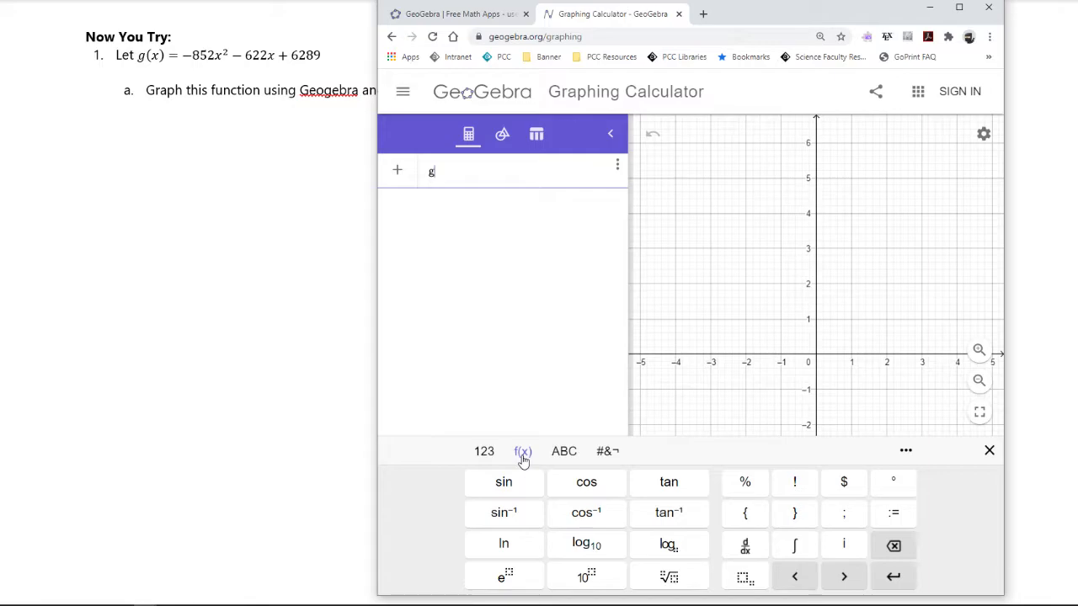
pyautogui.click(484, 451)
pyautogui.click(488, 575)
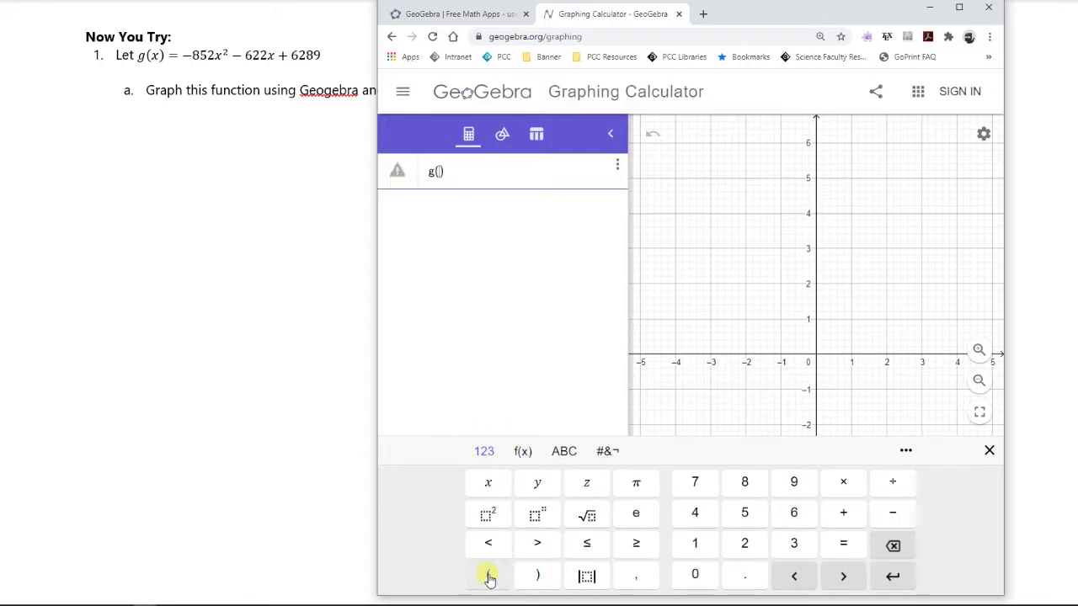
pyautogui.click(488, 483)
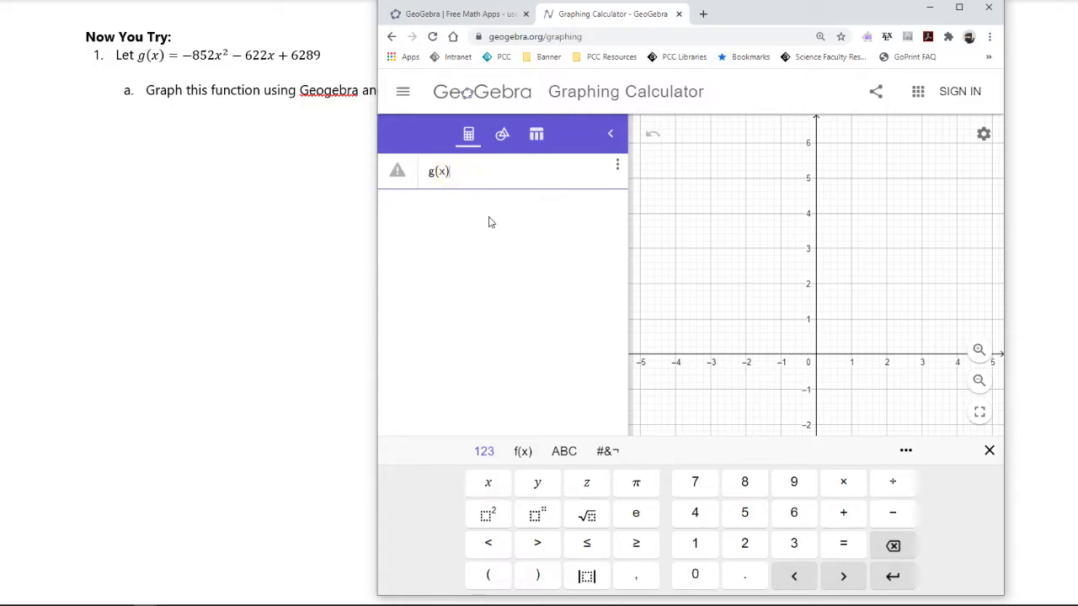
# Continue the g(x) definition with an equals sign and the quadratic term −852·x²
pyautogui.click(856, 547)
pyautogui.click(891, 513)
pyautogui.click(747, 485)
pyautogui.click(747, 512)
pyautogui.click(745, 549)
pyautogui.click(836, 486)
pyautogui.click(485, 483)
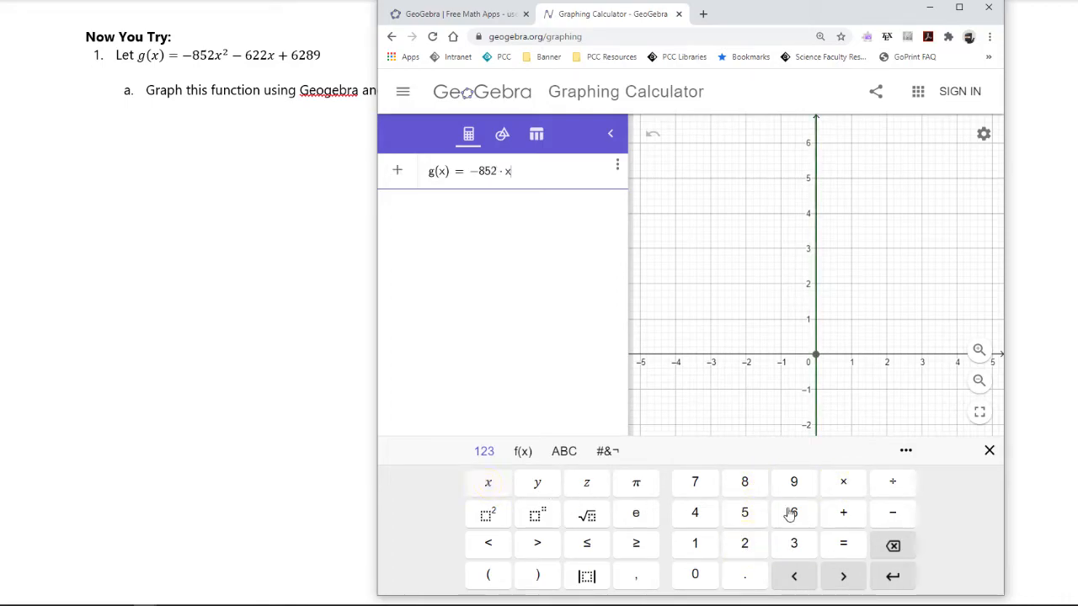
pyautogui.click(499, 517)
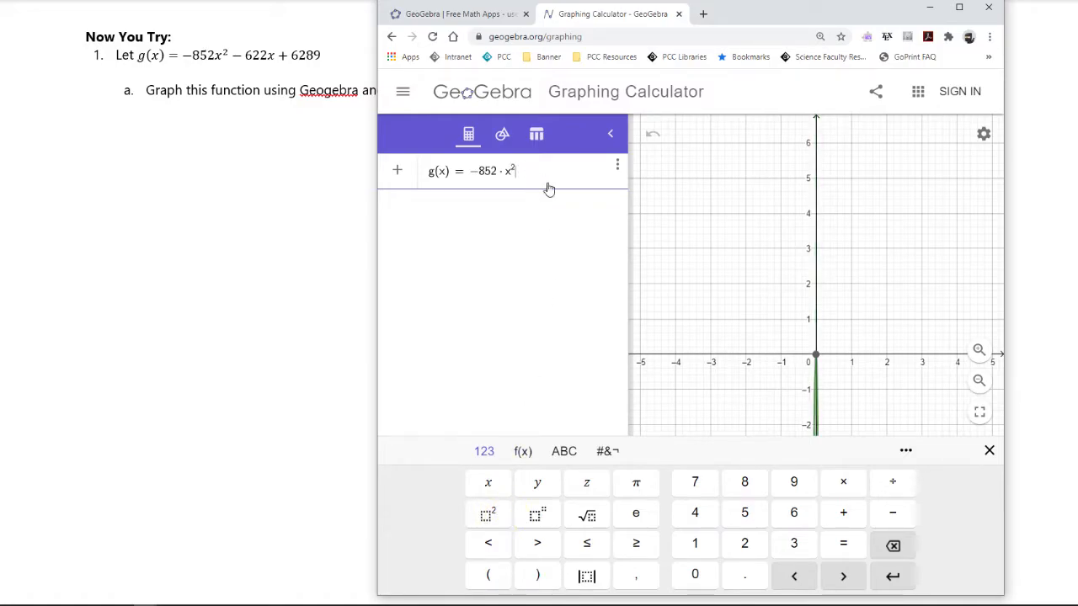
# Complete the g(x) expression with −622·x + 6289 and close the on-screen keyboard
pyautogui.click(892, 515)
pyautogui.click(793, 513)
pyautogui.click(744, 543)
pyautogui.click(744, 543)
pyautogui.click(846, 488)
pyautogui.click(489, 483)
pyautogui.click(843, 513)
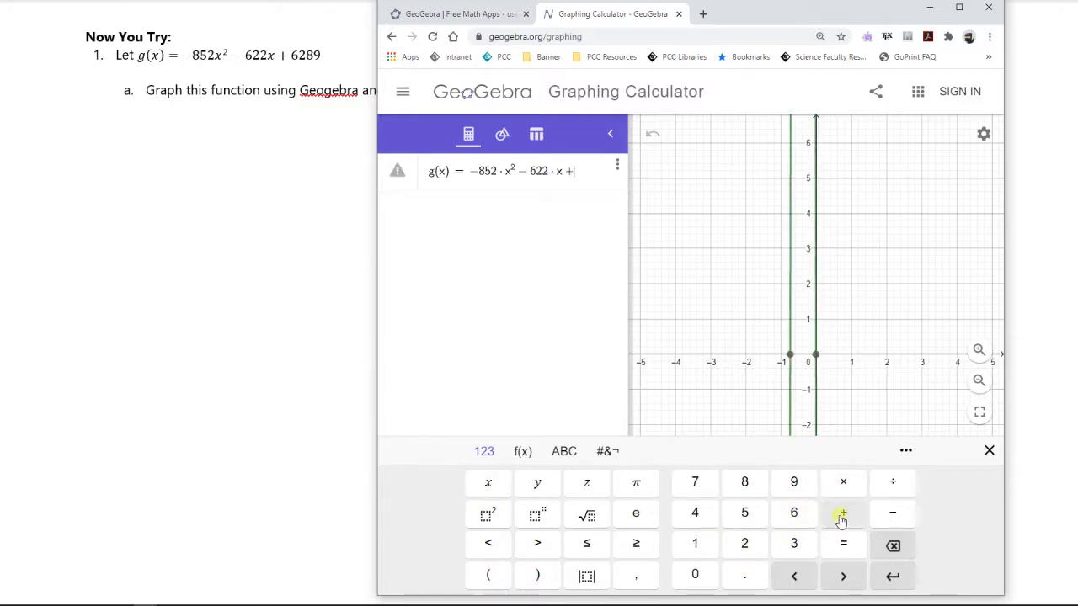
pyautogui.click(793, 513)
pyautogui.click(744, 543)
pyautogui.click(745, 482)
pyautogui.click(793, 482)
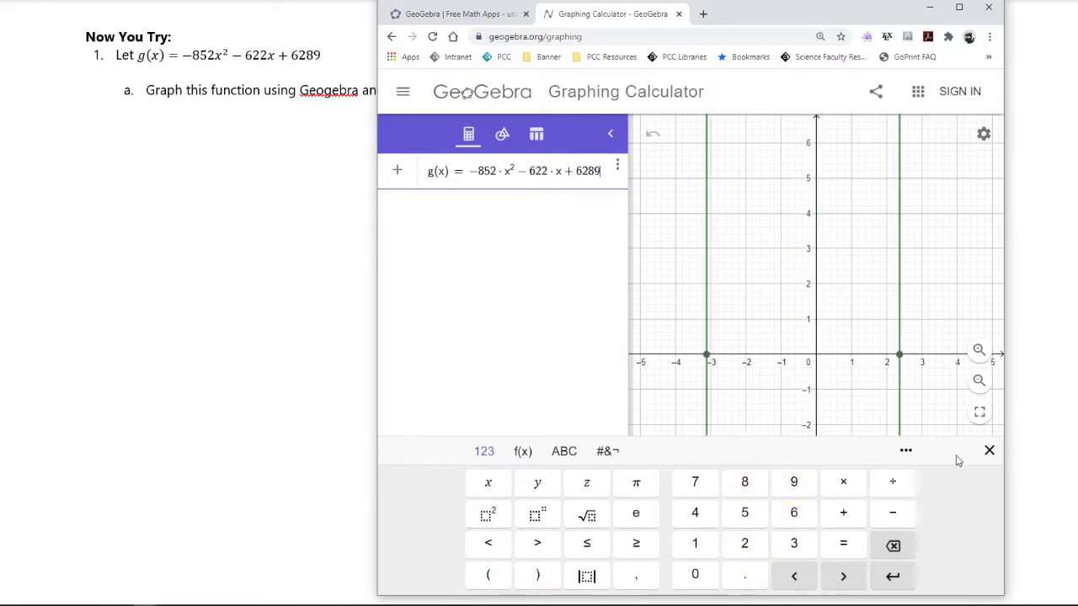
pyautogui.click(989, 451)
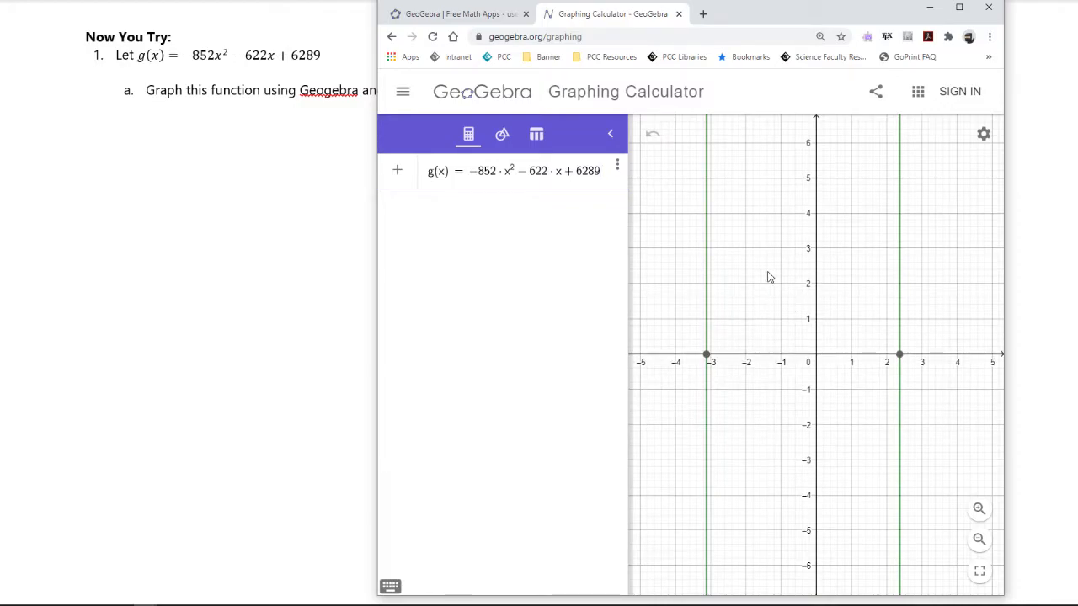
# Rescale the y-axis to reach about 7000 so the vertex and all intercepts of g fit in the graph view
pyautogui.moveTo(838, 12); pyautogui.dragTo(834, 20)
pyautogui.moveTo(814, 533); pyautogui.dragTo(814, 419)
pyautogui.moveTo(814, 505); pyautogui.dragTo(825, 463)
pyautogui.moveTo(814, 574); pyautogui.dragTo(820, 602)
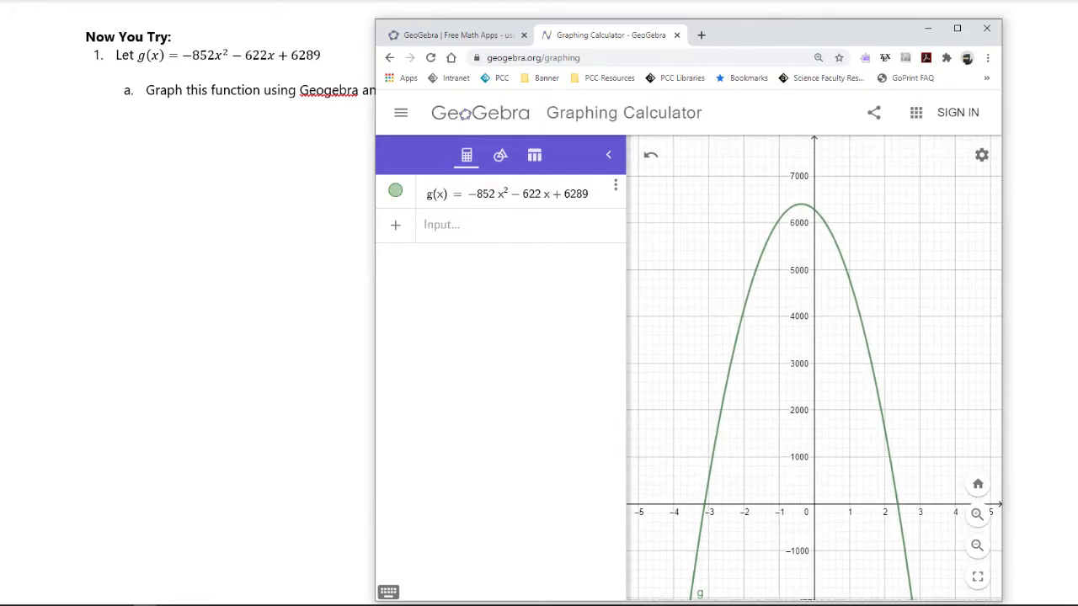
# Capture the g(x) definition and its graph as a screenshot and paste it into the notes page
pyautogui.press('super+shift+s')
pyautogui.moveTo(375, 134); pyautogui.dragTo(934, 558)
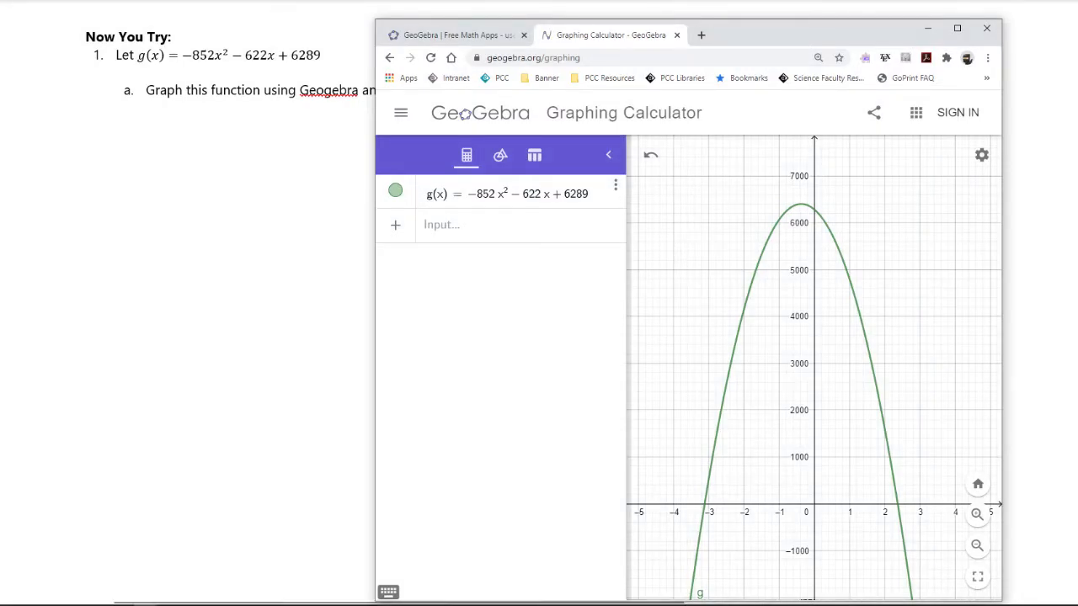
pyautogui.click(146, 605)
pyautogui.click(1037, 238)
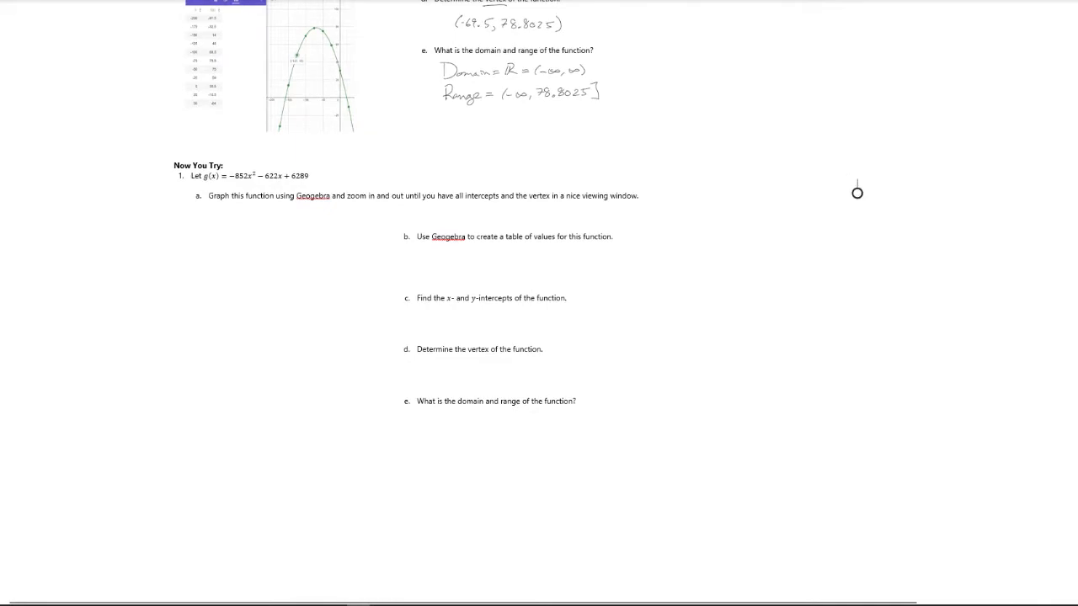
pyautogui.hotkey('ctrl', 'v')
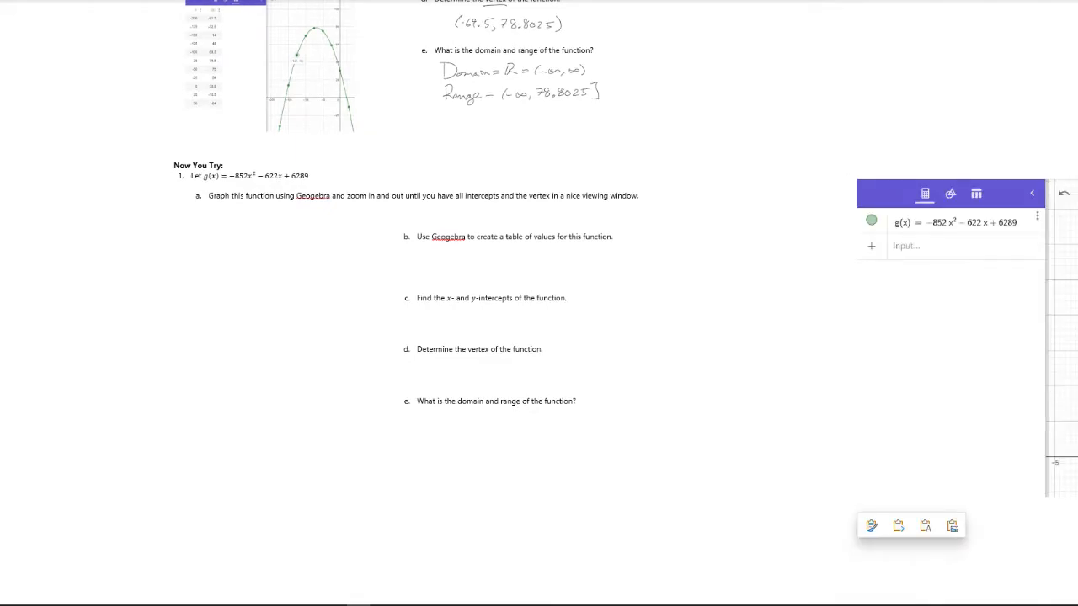
# Shrink the pasted graph picture and place it directly under part a, returning to GeoGebra when done
pyautogui.moveTo(1003, 367); pyautogui.dragTo(192, 423)
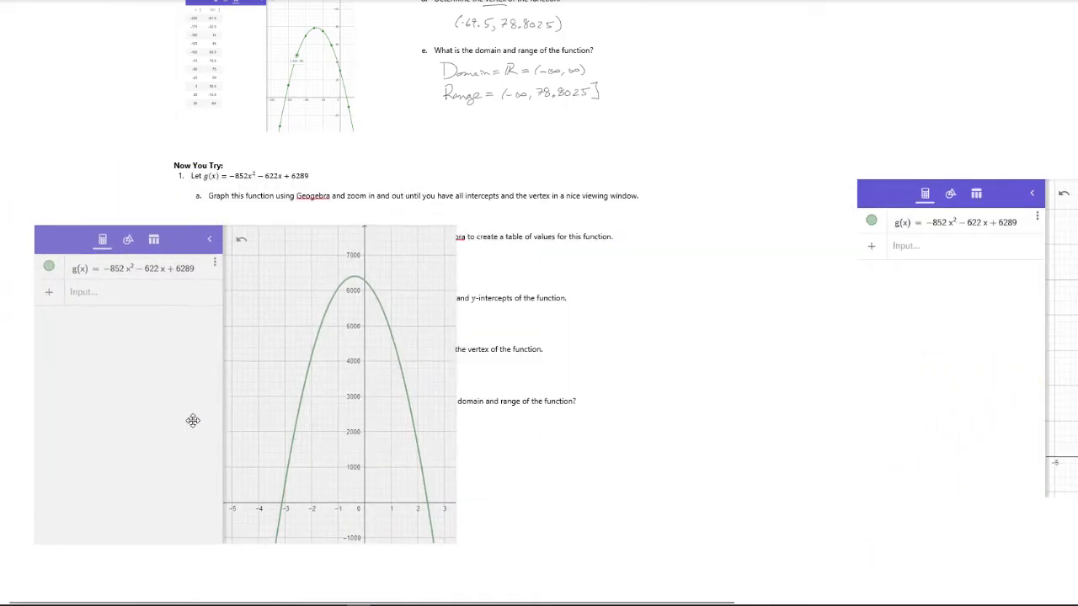
pyautogui.moveTo(459, 550); pyautogui.dragTo(226, 369)
pyautogui.moveTo(125, 298); pyautogui.dragTo(291, 286)
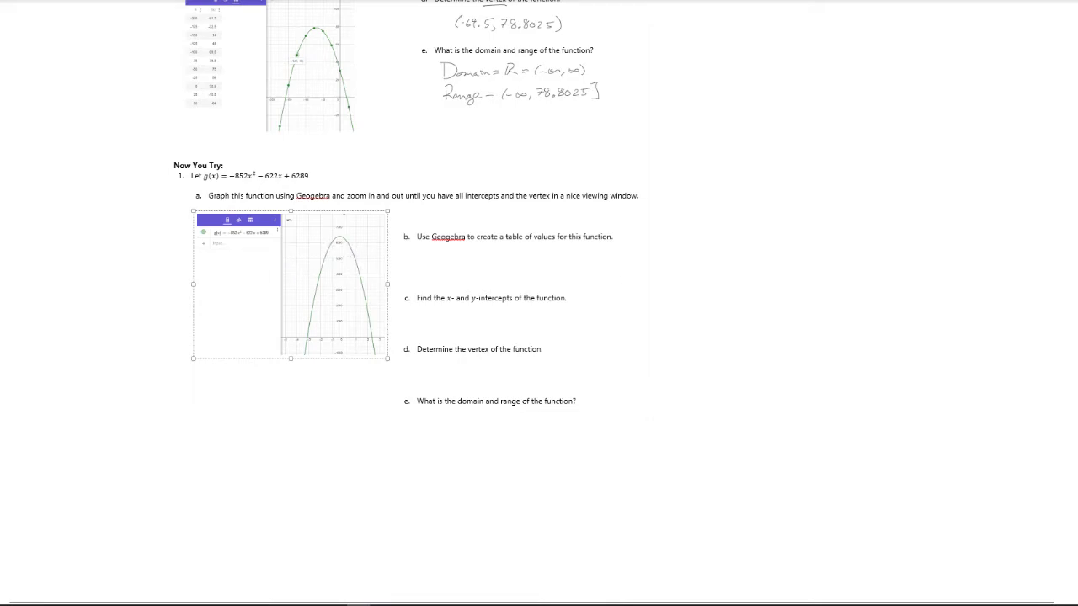
pyautogui.hotkey('alt', 'Tab')
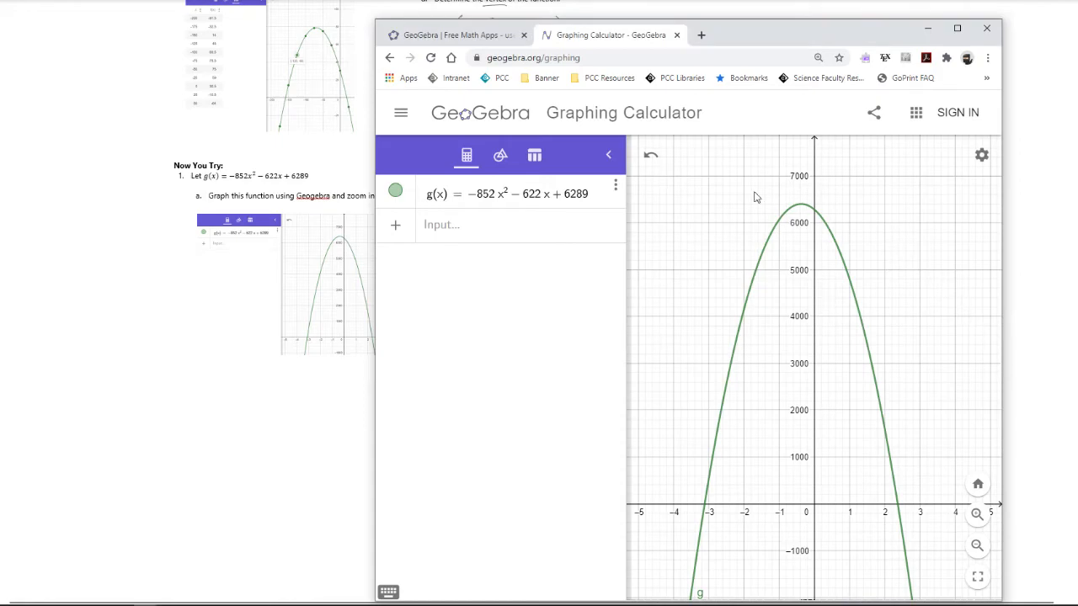
pyautogui.click(618, 190)
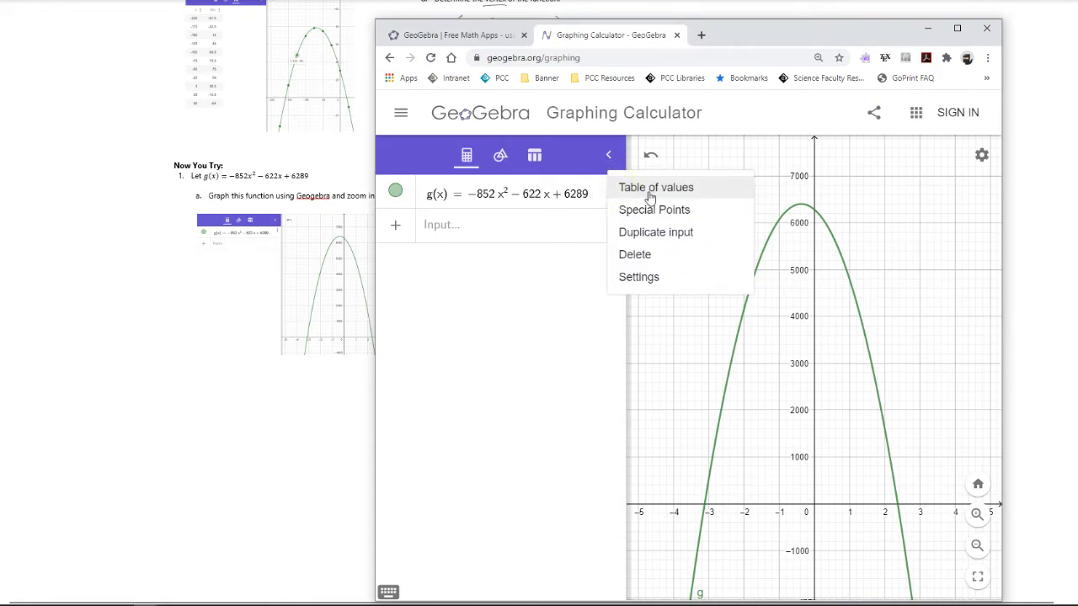
pyautogui.click(653, 187)
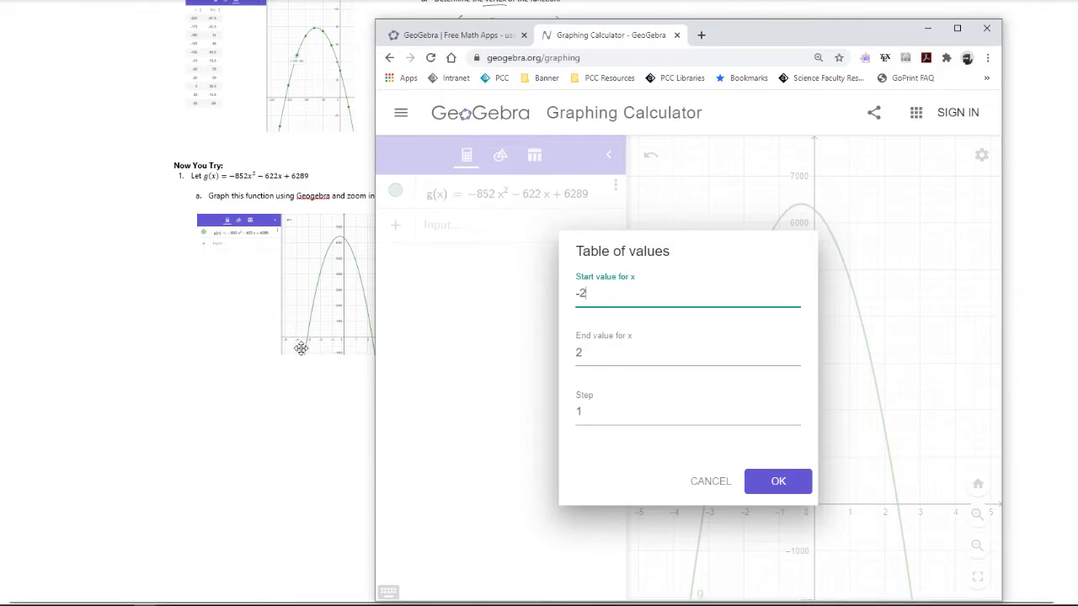
pyautogui.click(708, 489)
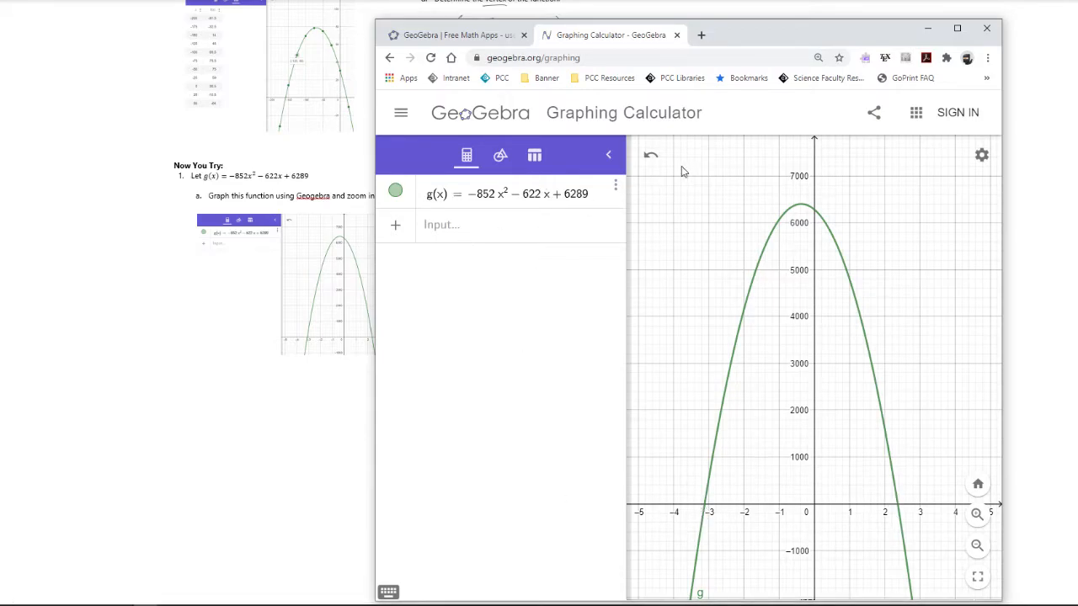
# Create a table of values for g(x) with x from -4 to 4 and a step of 1
pyautogui.click(616, 188)
pyautogui.click(644, 189)
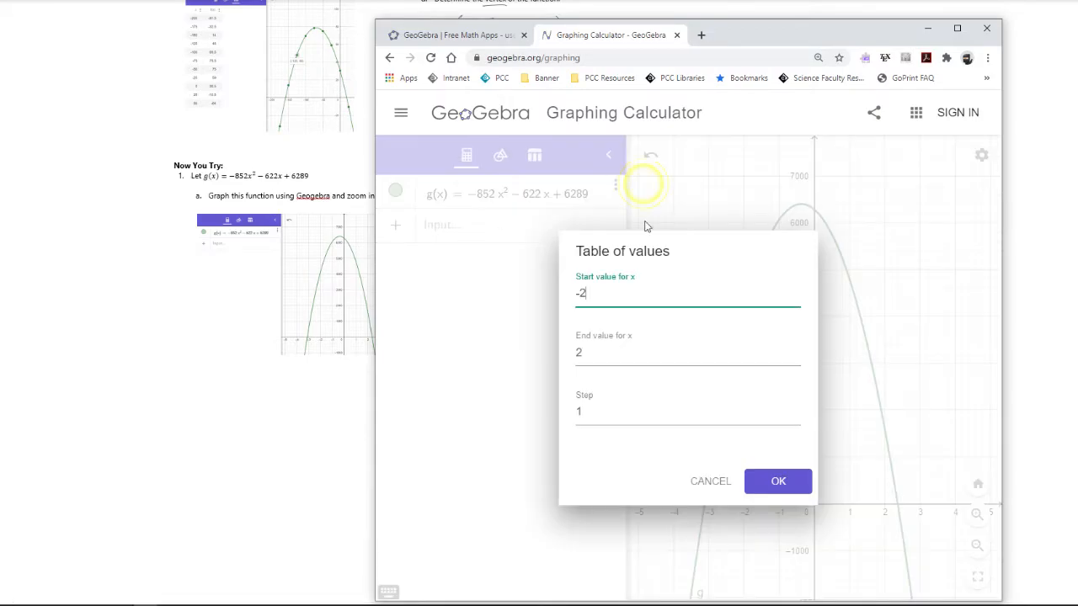
pyautogui.moveTo(581, 292); pyautogui.dragTo(595, 292)
pyautogui.moveTo(588, 353); pyautogui.dragTo(576, 354)
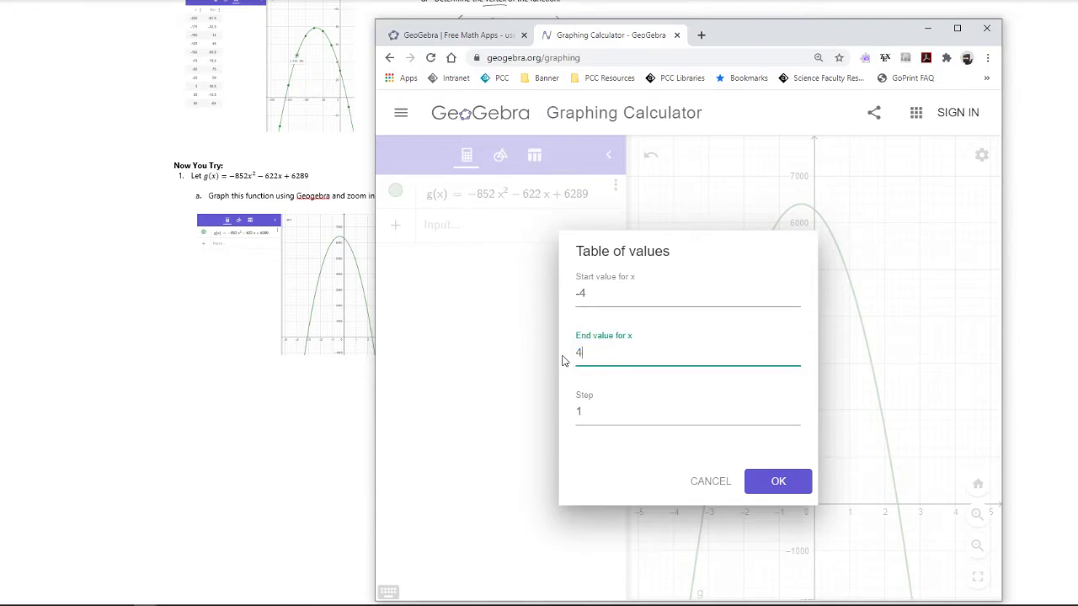
pyautogui.click(596, 434)
pyautogui.click(776, 480)
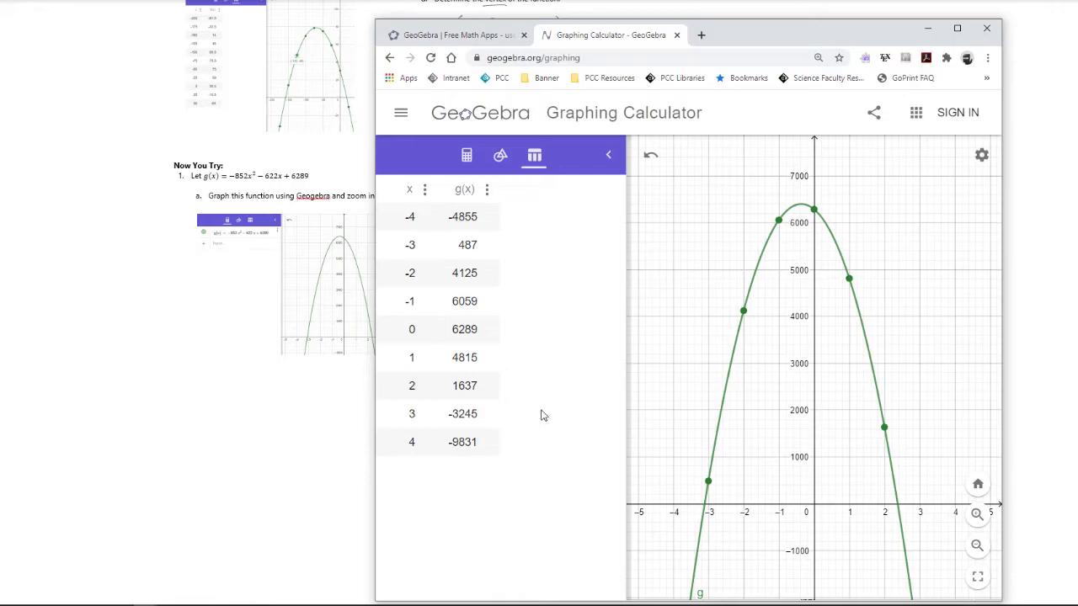
# Capture the table of values with the plotted graph as a screenshot and paste it into the notes page
pyautogui.press('super+shift+s')
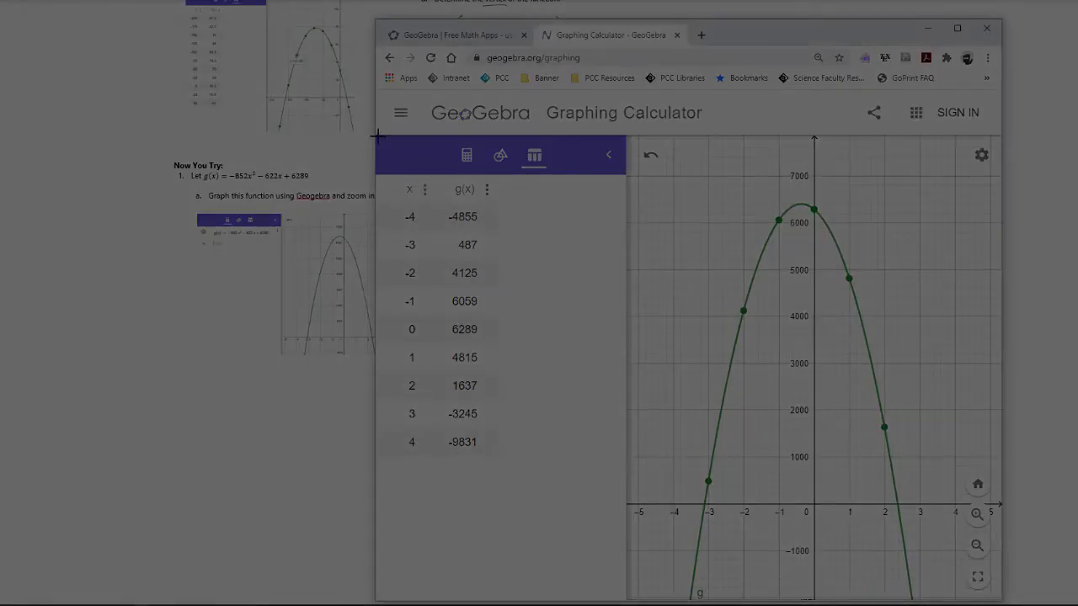
pyautogui.moveTo(376, 134); pyautogui.dragTo(949, 555)
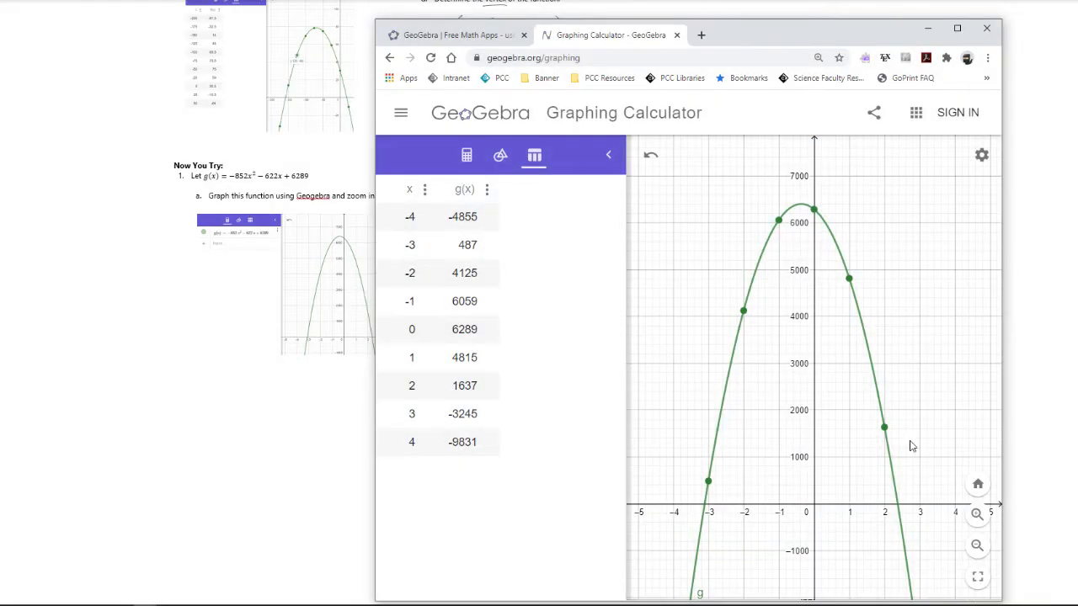
pyautogui.click(932, 34)
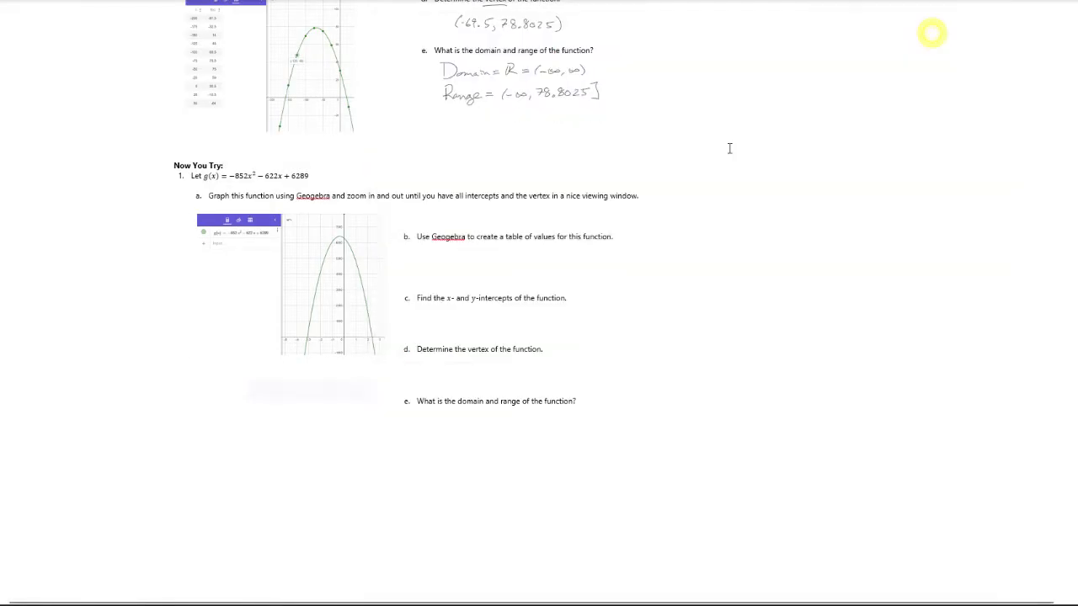
pyautogui.click(787, 218)
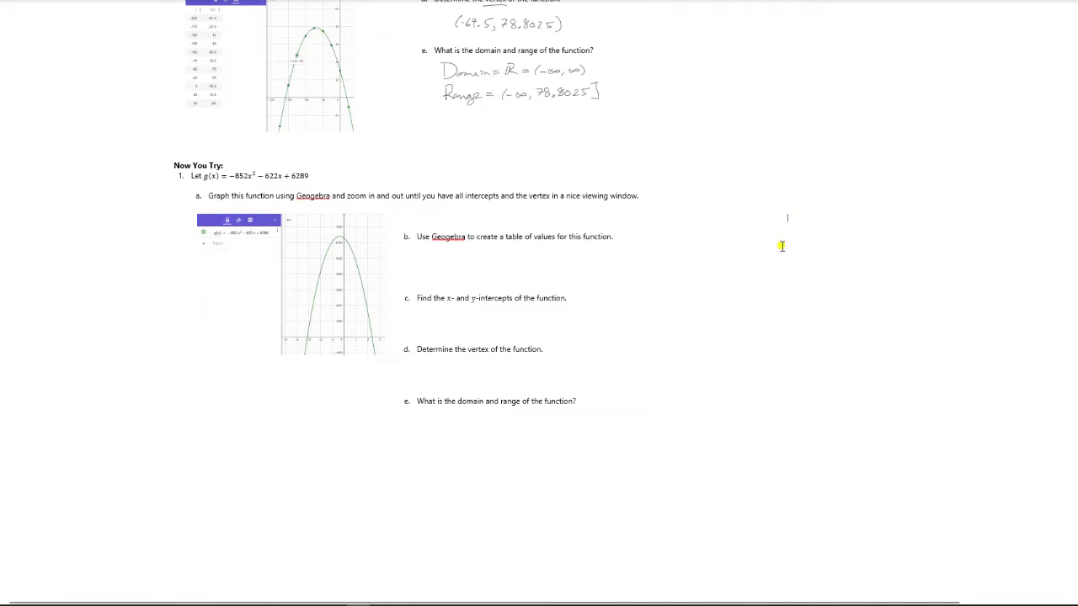
pyautogui.hotkey('ctrl', 'v')
# Shrink the pasted table picture and align it directly beneath the first graph picture
pyautogui.moveTo(919, 361); pyautogui.dragTo(315, 448)
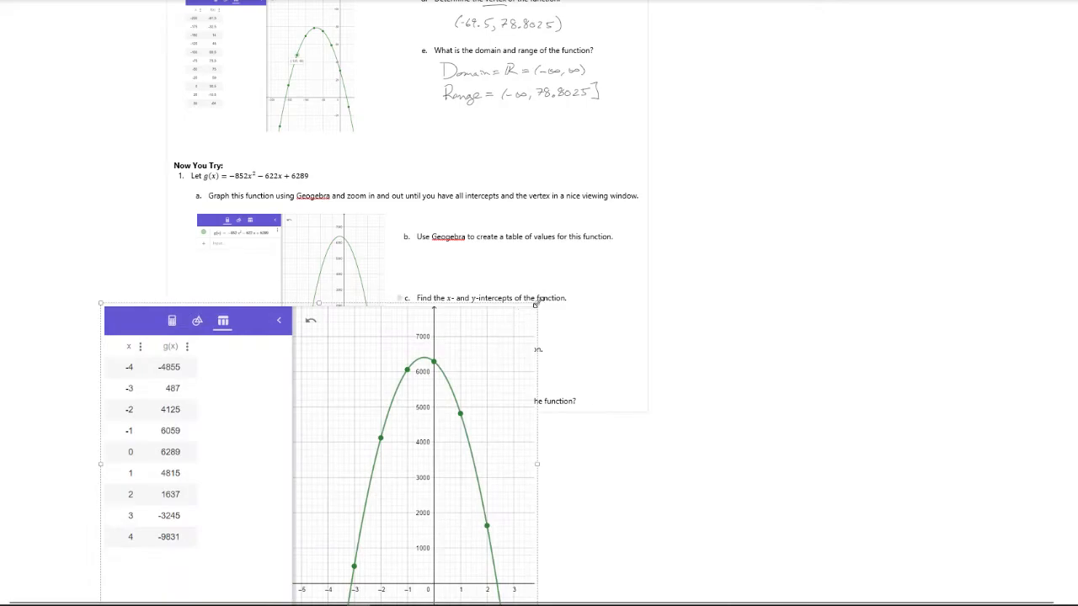
pyautogui.moveTo(534, 306); pyautogui.dragTo(373, 441)
pyautogui.moveTo(277, 481); pyautogui.dragTo(302, 438)
pyautogui.moveTo(136, 570); pyautogui.dragTo(224, 525)
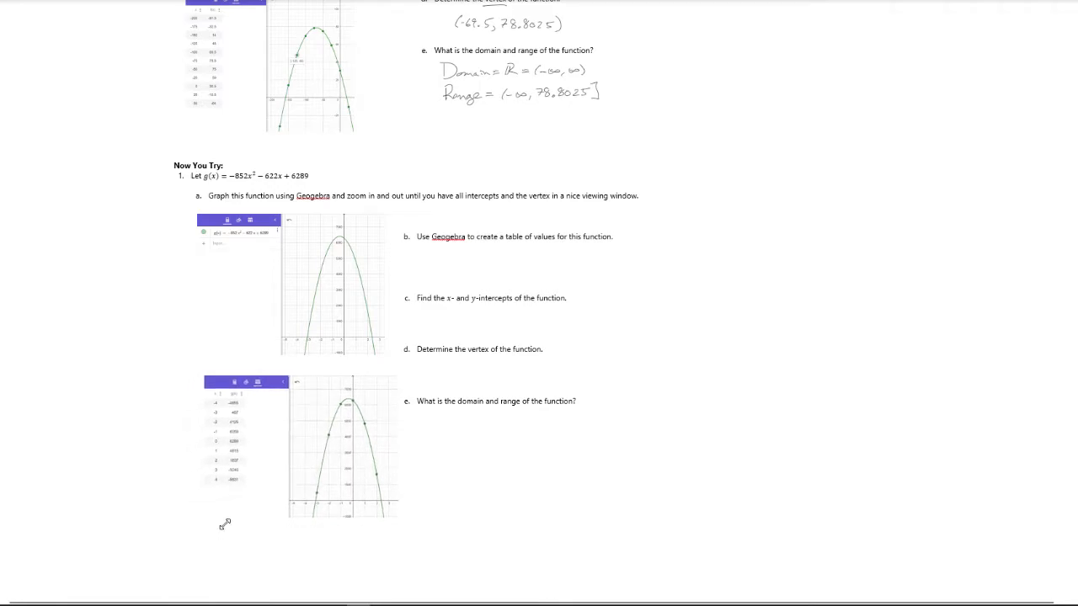
pyautogui.moveTo(290, 497); pyautogui.dragTo(283, 486)
pyautogui.moveTo(381, 511); pyautogui.dragTo(367, 498)
pyautogui.moveTo(306, 465); pyautogui.dragTo(277, 472)
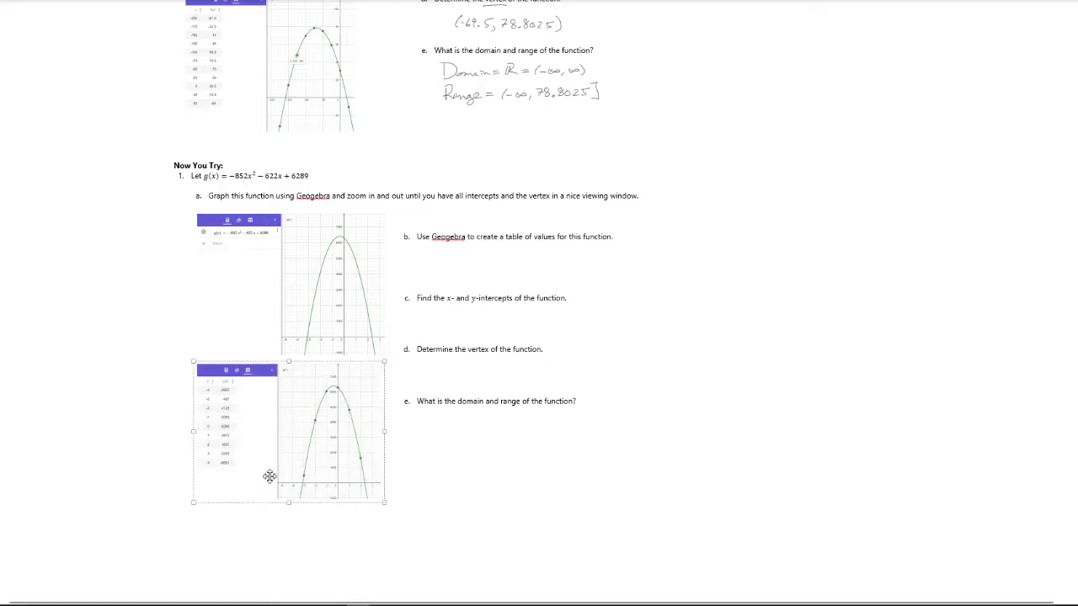